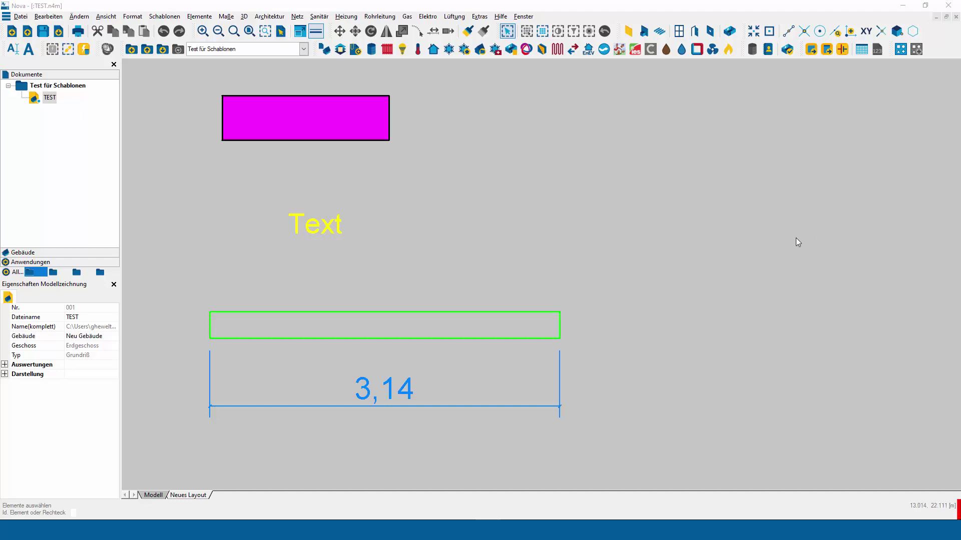
# Step: Show the toolbar context menu listing Allgemein, Architektur, Lüftung and the other toolbar groups
pyautogui.rightClick(949, 50)
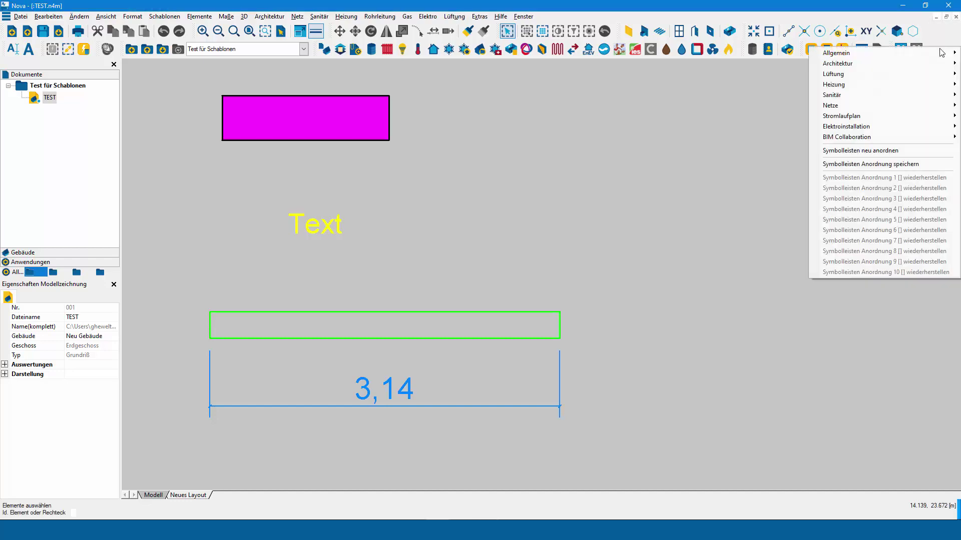
pyautogui.moveTo(863, 53)
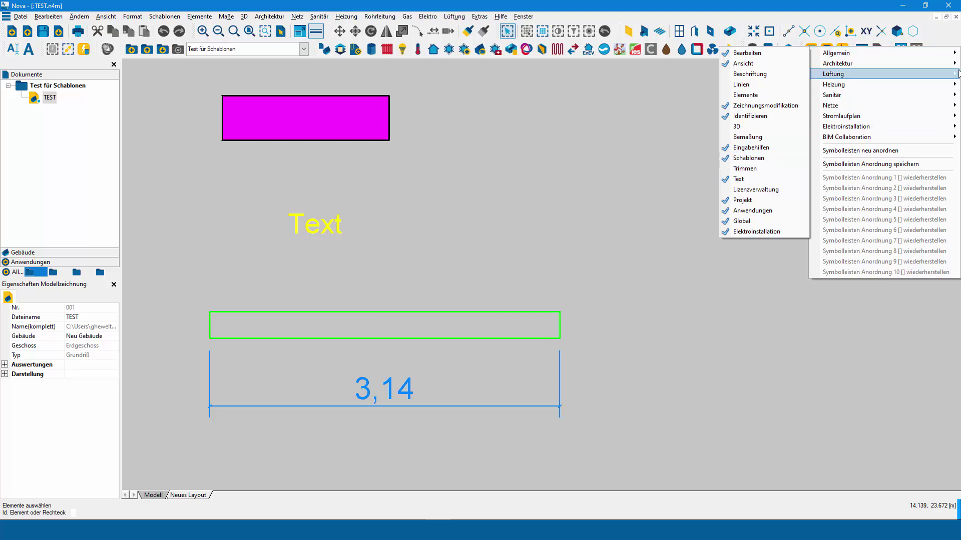
# Step: Float the Schablonen toolbar, then briefly open and close Schablonen-Verwaltung
pyautogui.click(933, 36)
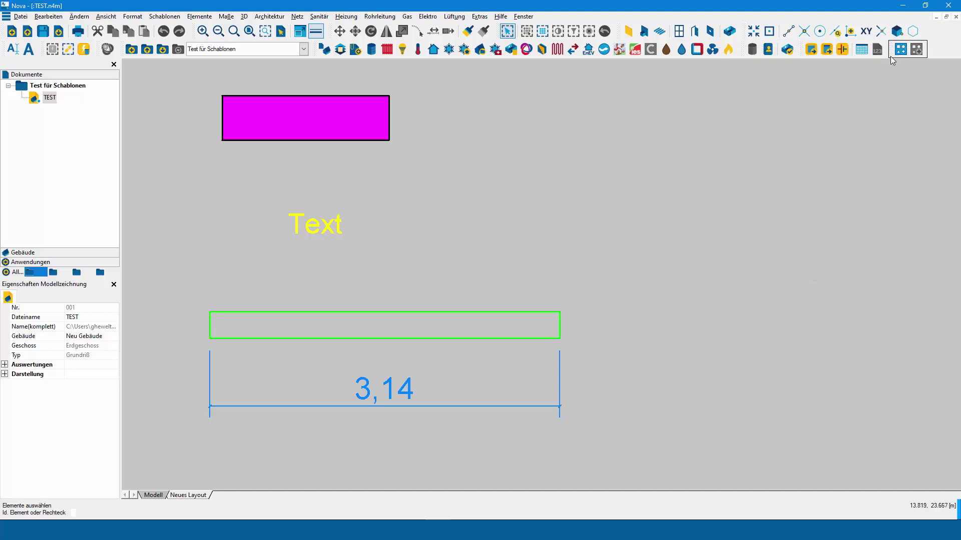
pyautogui.moveTo(893, 50); pyautogui.dragTo(854, 115)
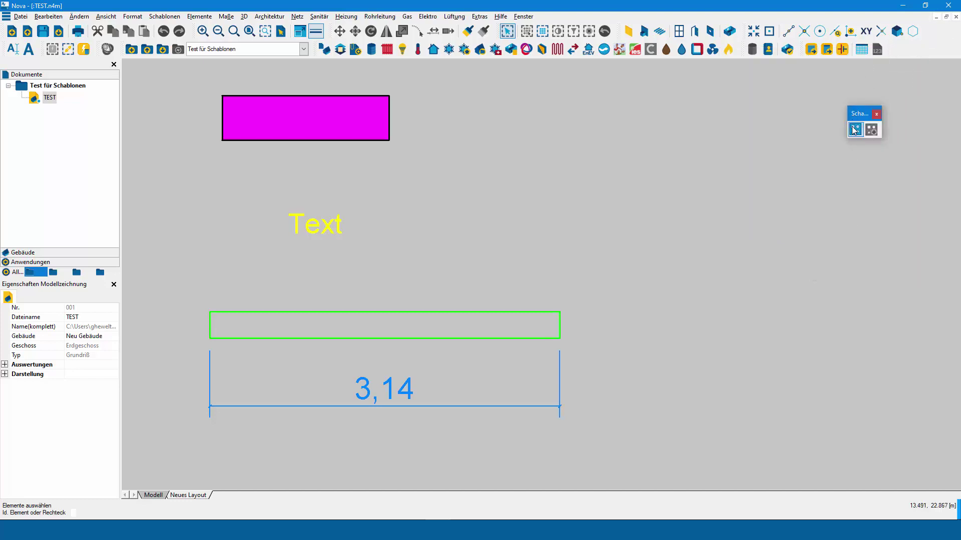
pyautogui.click(854, 131)
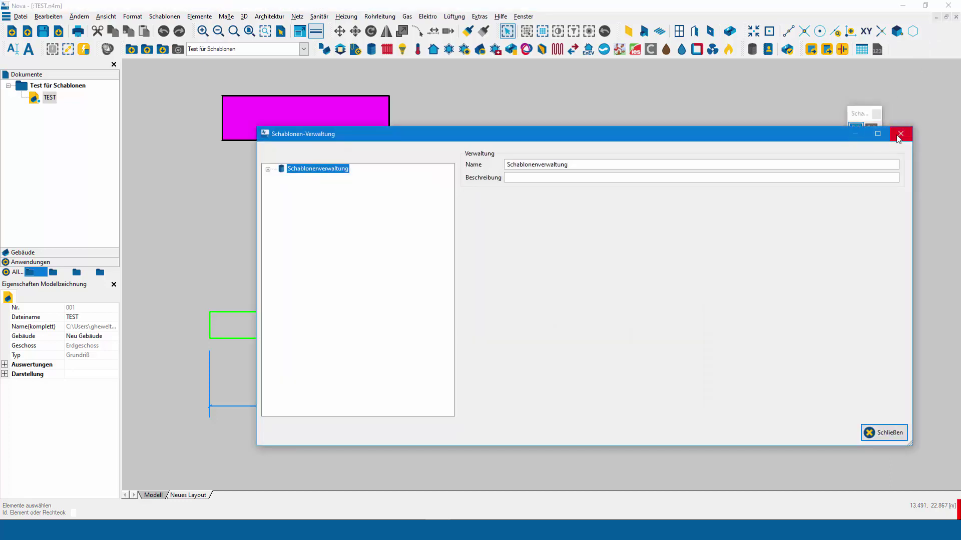
pyautogui.click(900, 134)
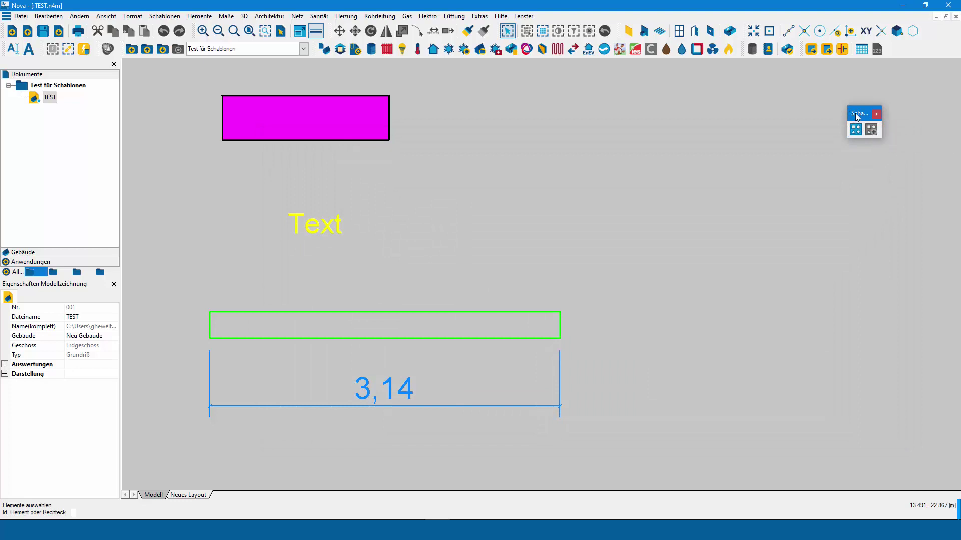
# Step: Re-dock the Schablonen toolbar and inspect the magenta rectangle's and Text label's context menus
pyautogui.moveTo(891, 45); pyautogui.dragTo(892, 46)
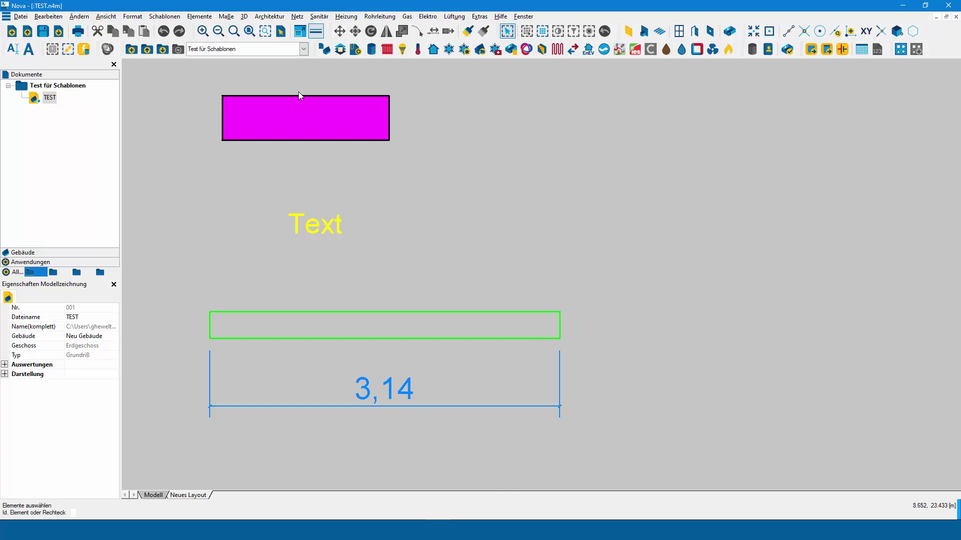
pyautogui.rightClick(391, 132)
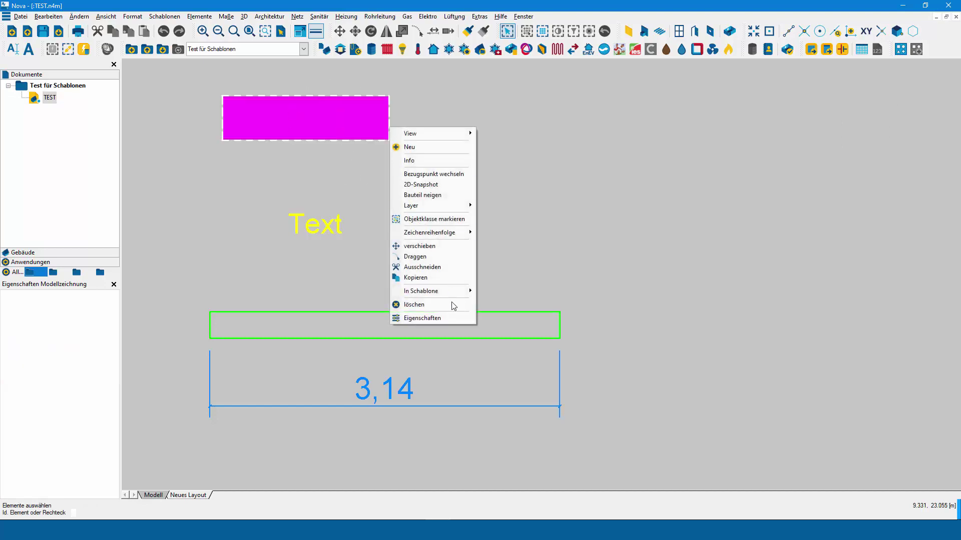
pyautogui.moveTo(421, 291)
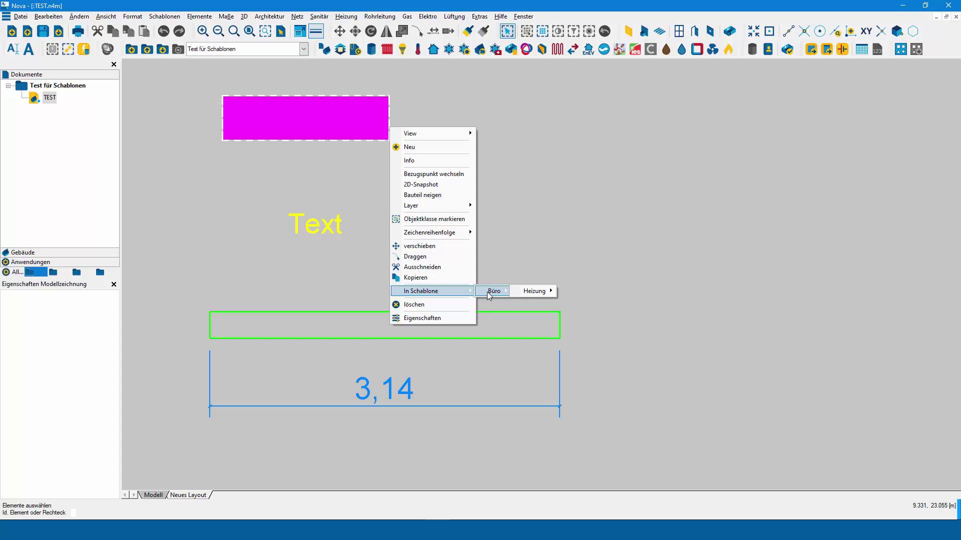
pyautogui.rightClick(323, 225)
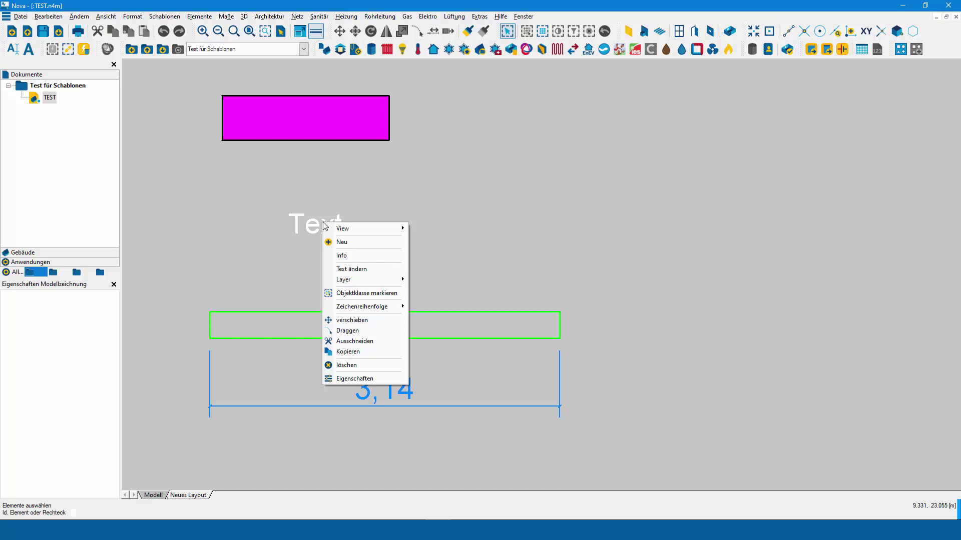
# Step: Start a new label from the Text label and set its text to 'Hallo'
pyautogui.click(315, 204)
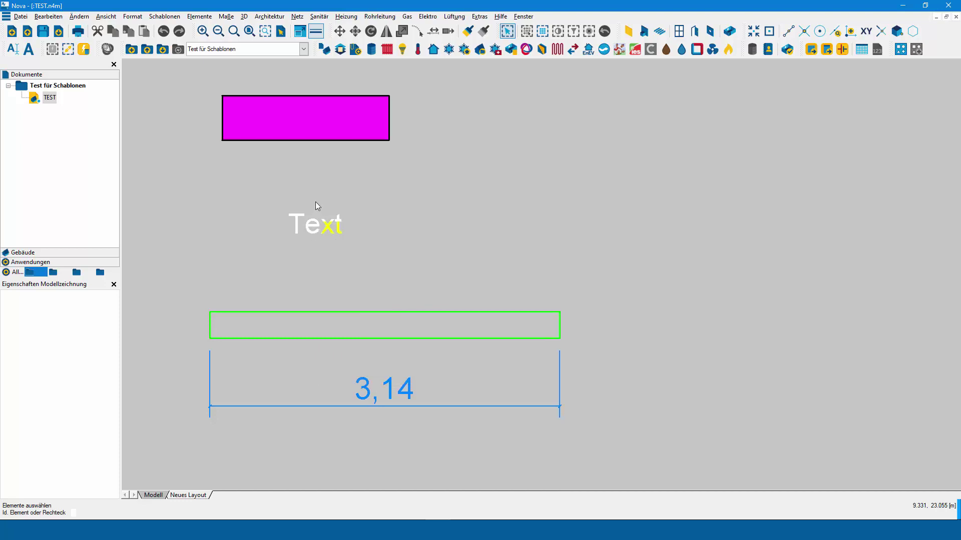
pyautogui.rightClick(308, 230)
pyautogui.click(326, 249)
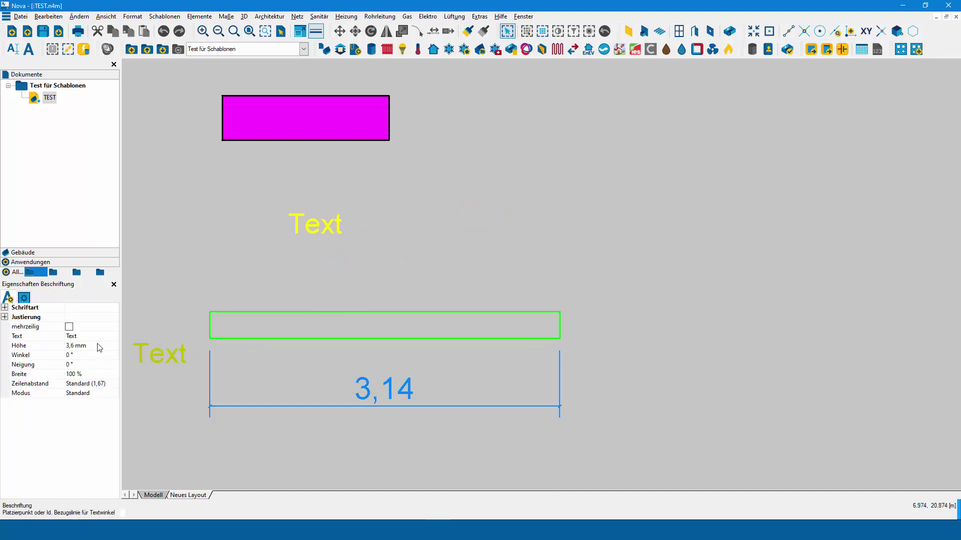
pyautogui.click(47, 336)
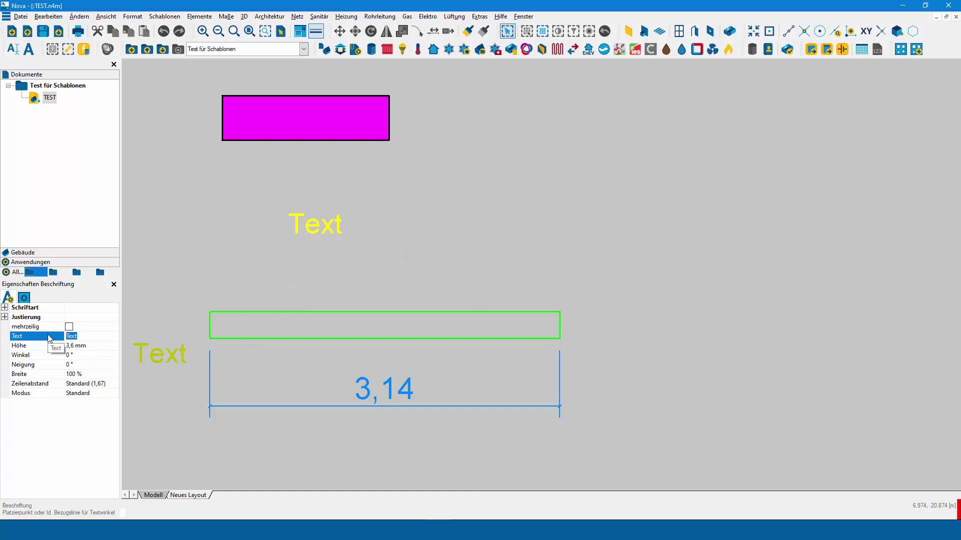
pyautogui.write('Hallo')
pyautogui.press('Return')
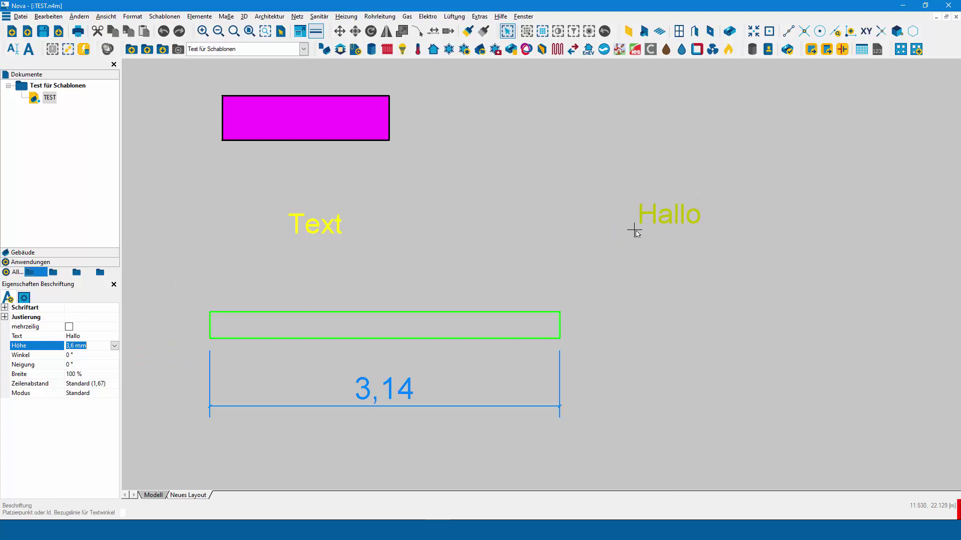
# Step: Save the Hallo label as template Beschriftung under Userschablonen > Büro > Heizung
pyautogui.click(918, 49)
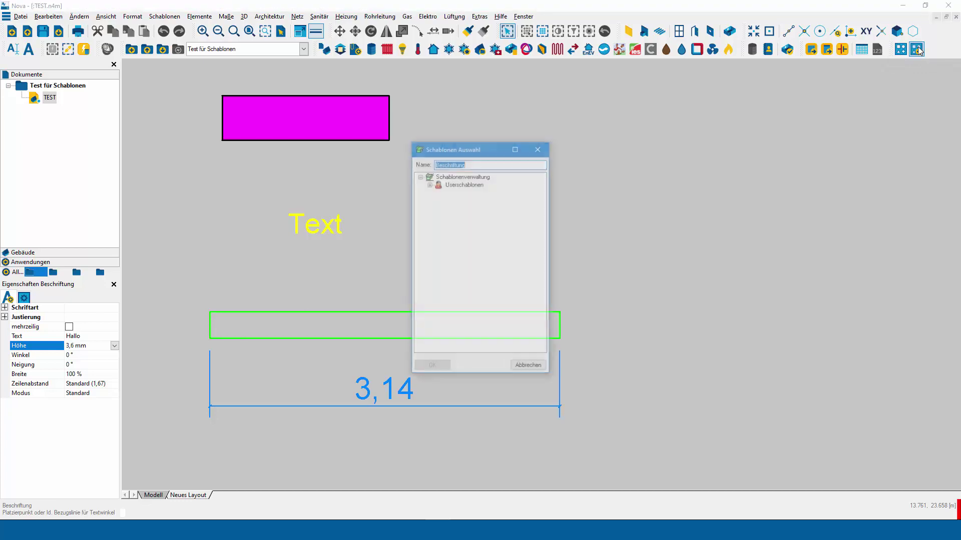
pyautogui.click(428, 184)
pyautogui.click(439, 192)
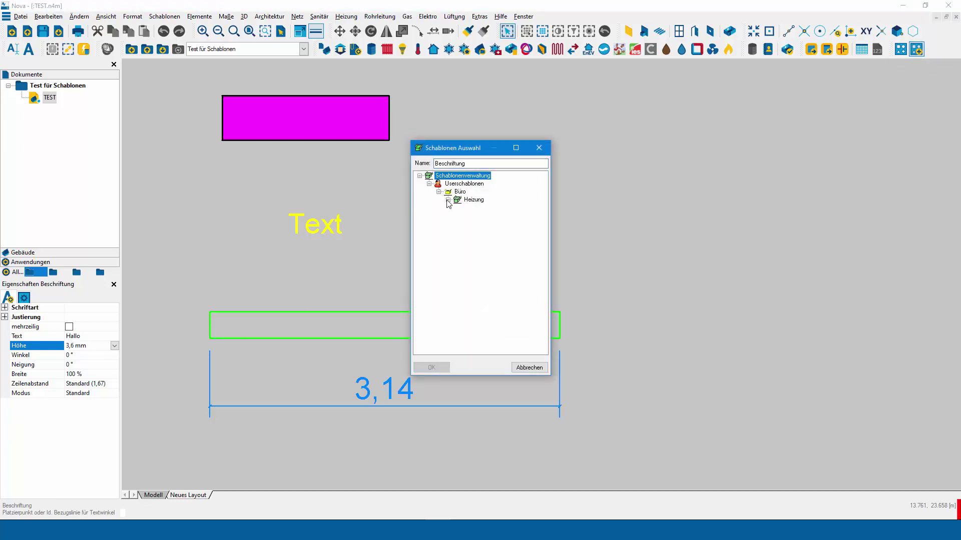
pyautogui.click(448, 201)
pyautogui.click(478, 208)
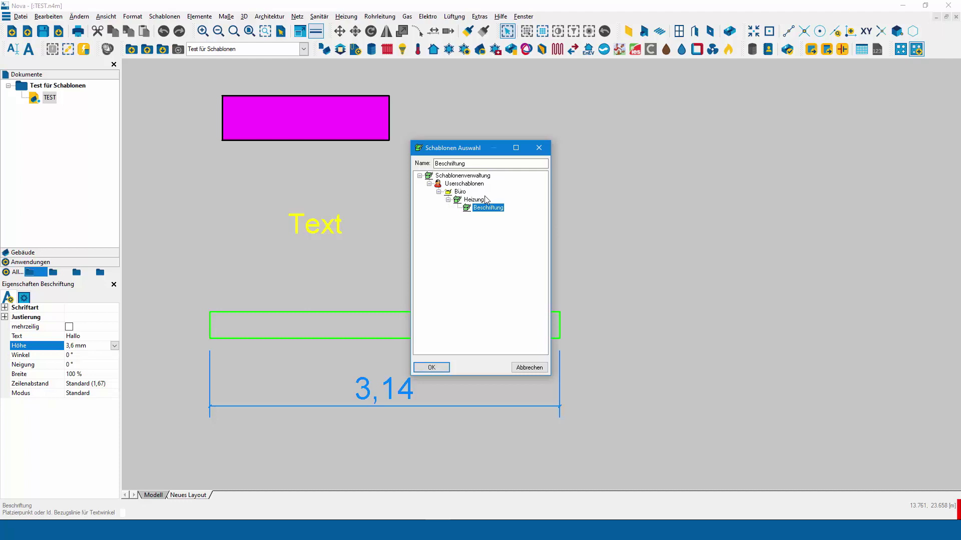
pyautogui.click(437, 367)
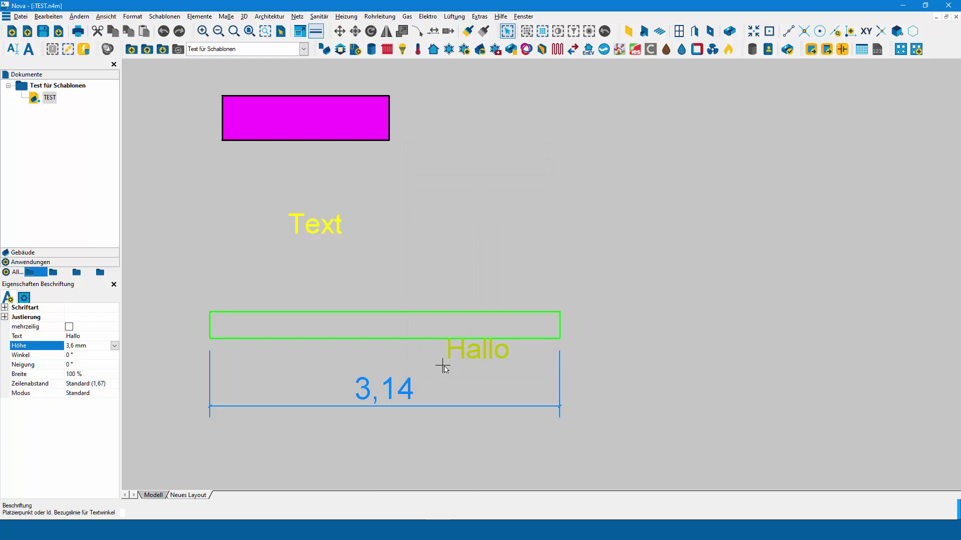
pyautogui.press('Escape')
# Step: Show the Büro > Heizung template group in a side panel and widen it
pyautogui.click(172, 15)
pyautogui.moveTo(167, 28)
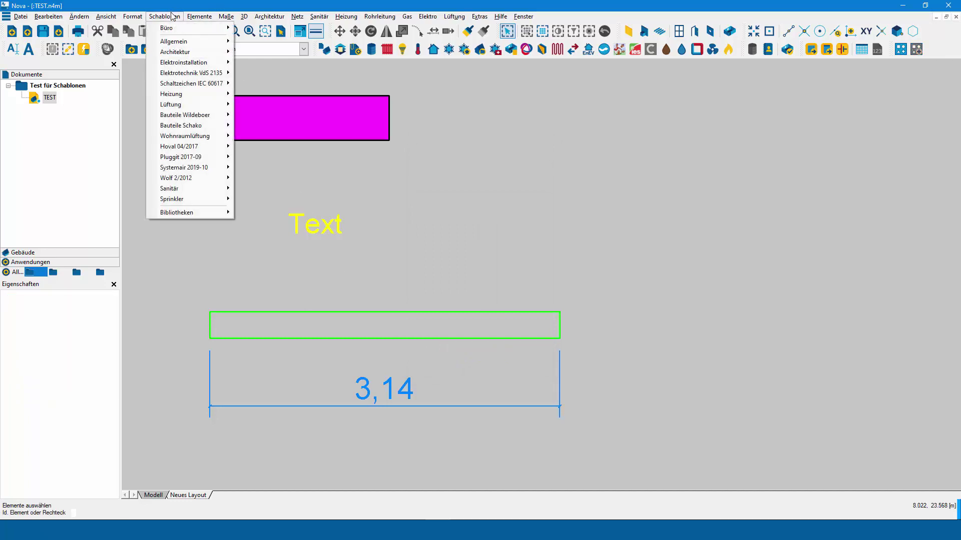
pyautogui.click(257, 29)
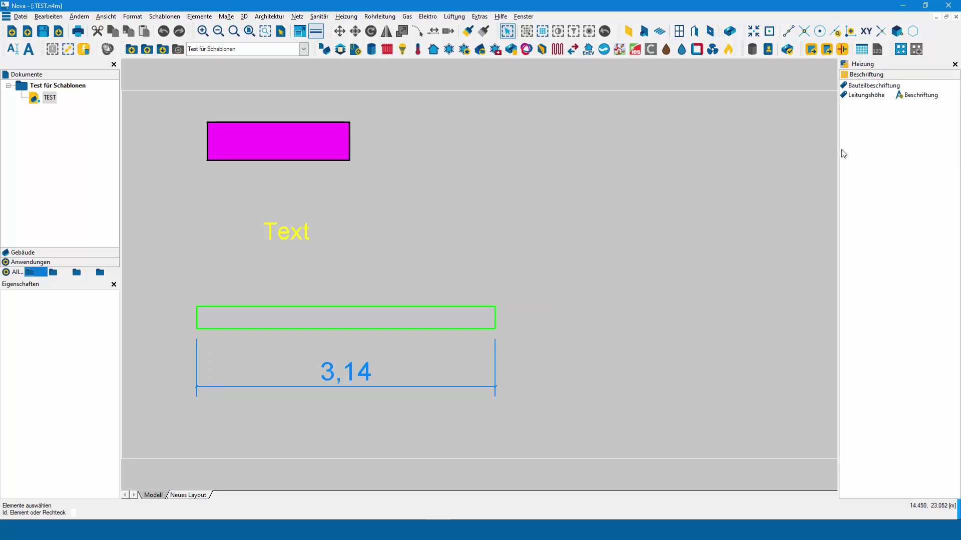
pyautogui.moveTo(840, 151); pyautogui.dragTo(857, 148)
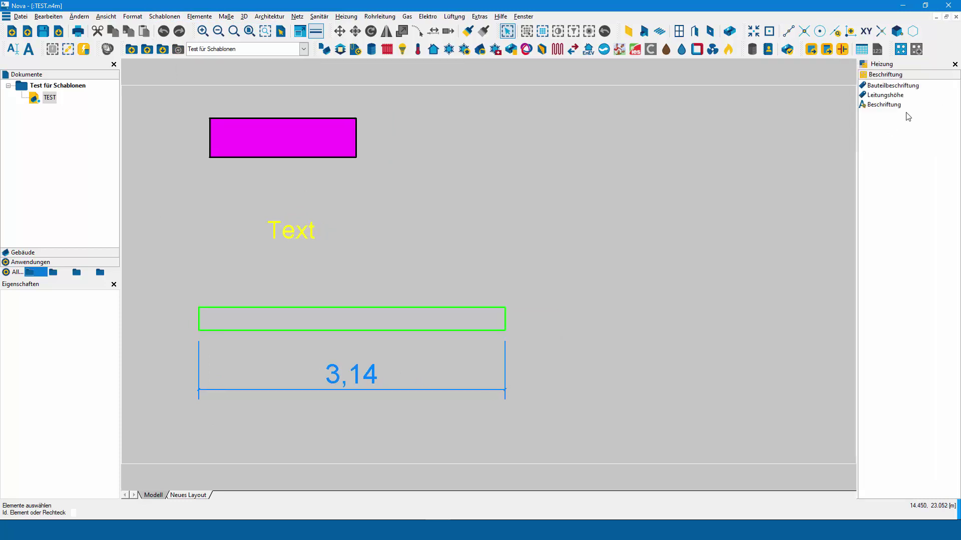
# Step: Try the Beschriftung template, cancel it, and inspect the 3,14 dimension's context menu
pyautogui.click(883, 104)
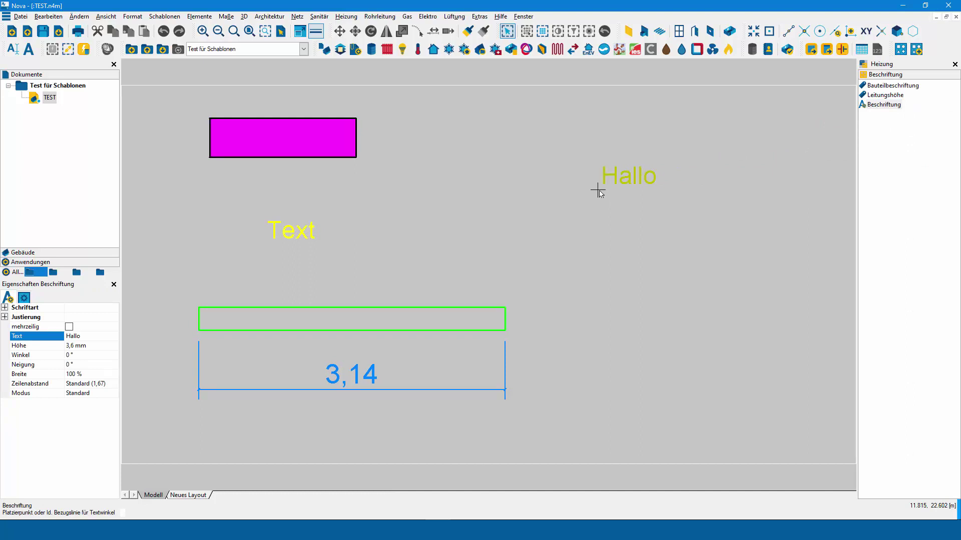
pyautogui.press('Escape')
pyautogui.rightClick(362, 389)
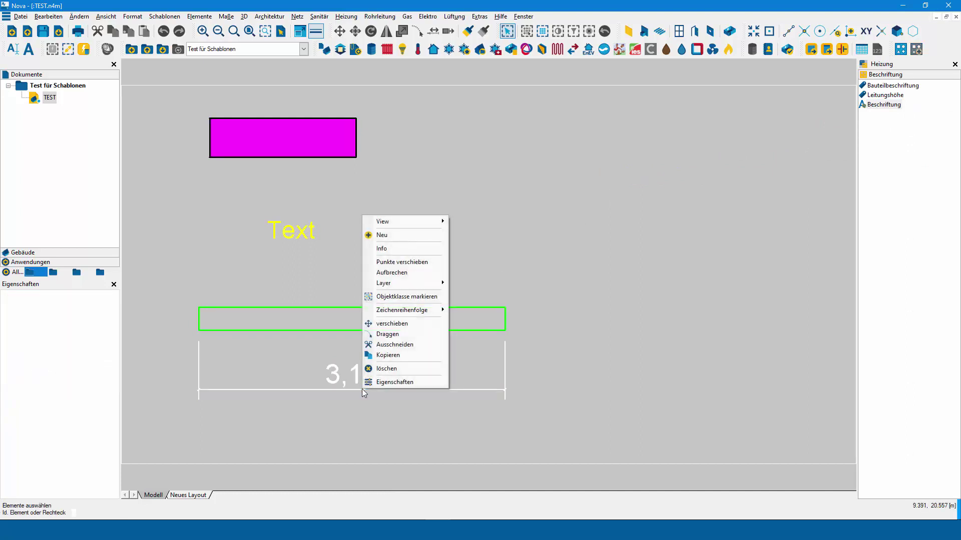
# Step: Save the 3,14 dimension as template Maß in Büro > Heizung > Beschriftung
pyautogui.click(392, 236)
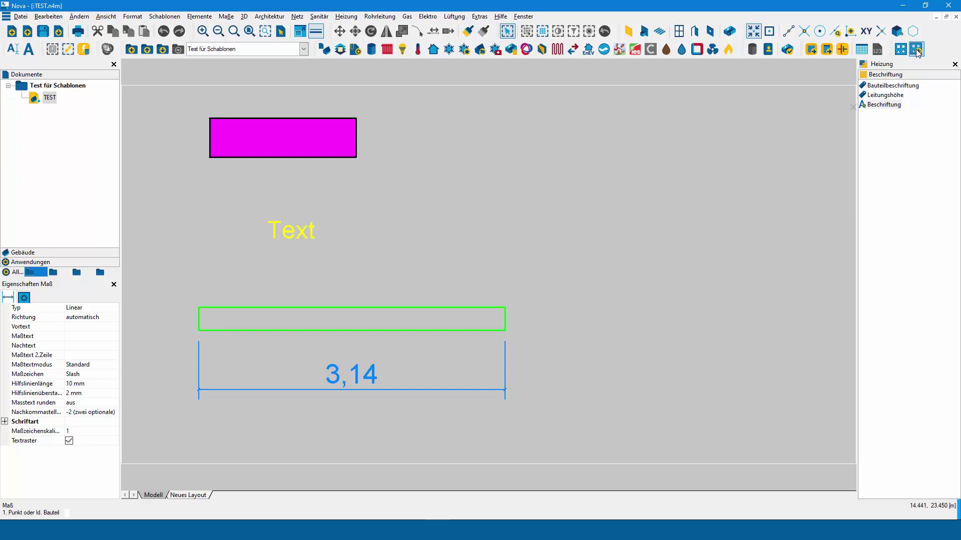
pyautogui.click(917, 52)
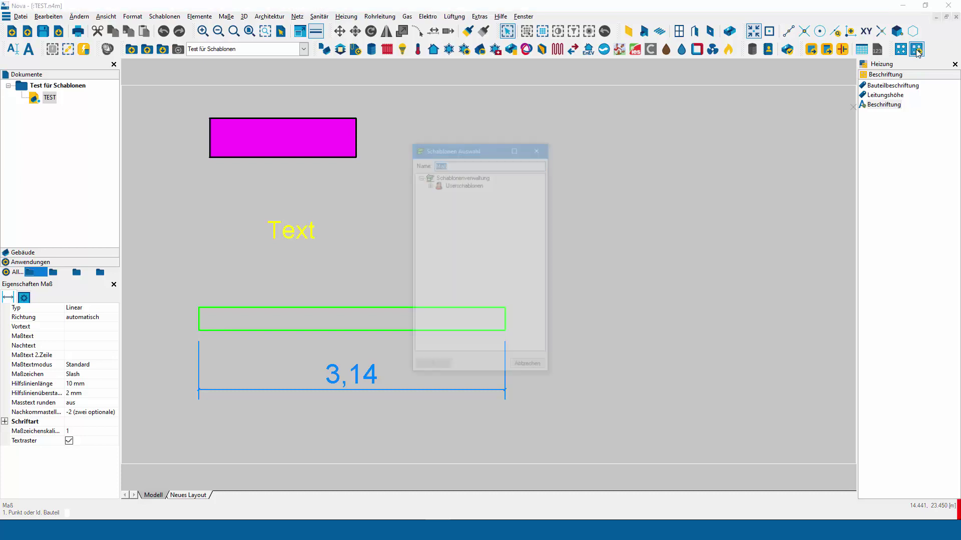
pyautogui.click(429, 184)
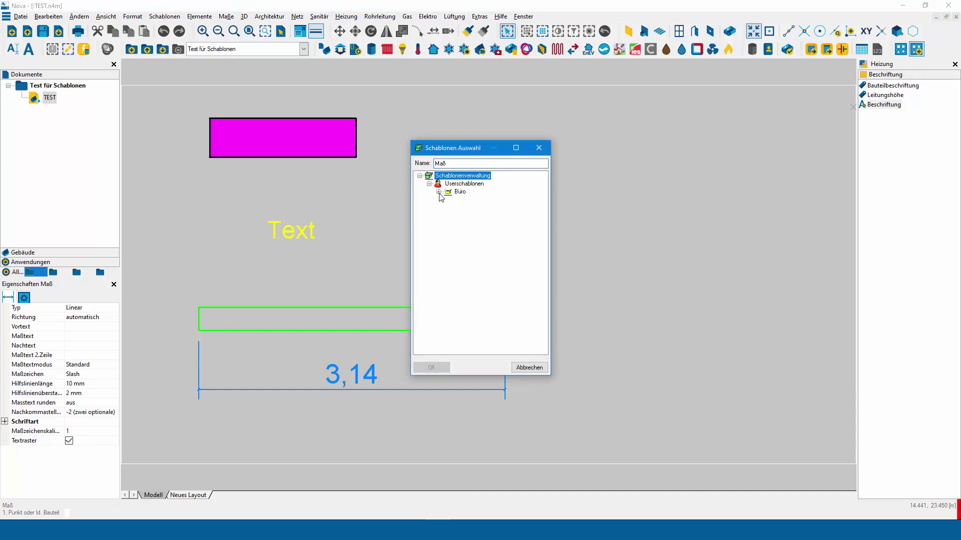
pyautogui.click(439, 192)
pyautogui.click(487, 208)
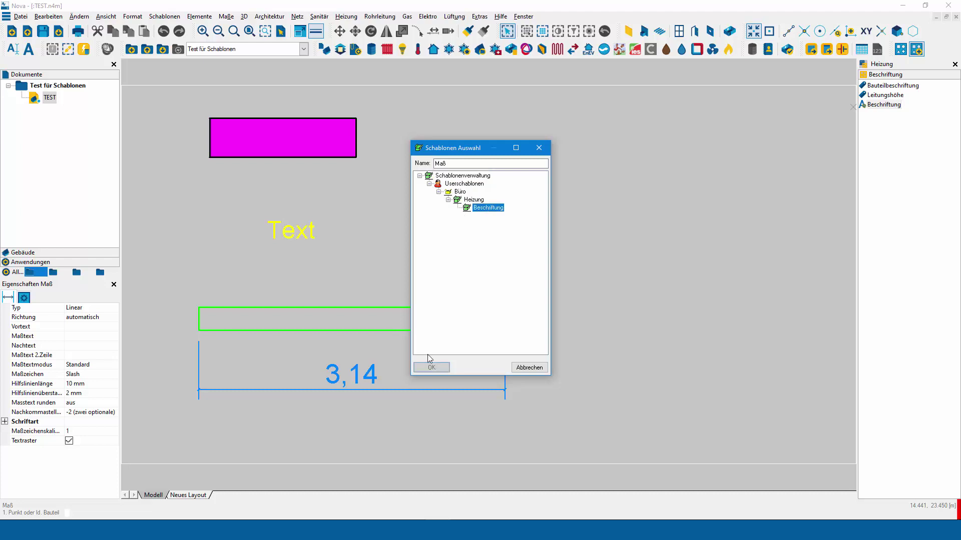
pyautogui.click(430, 368)
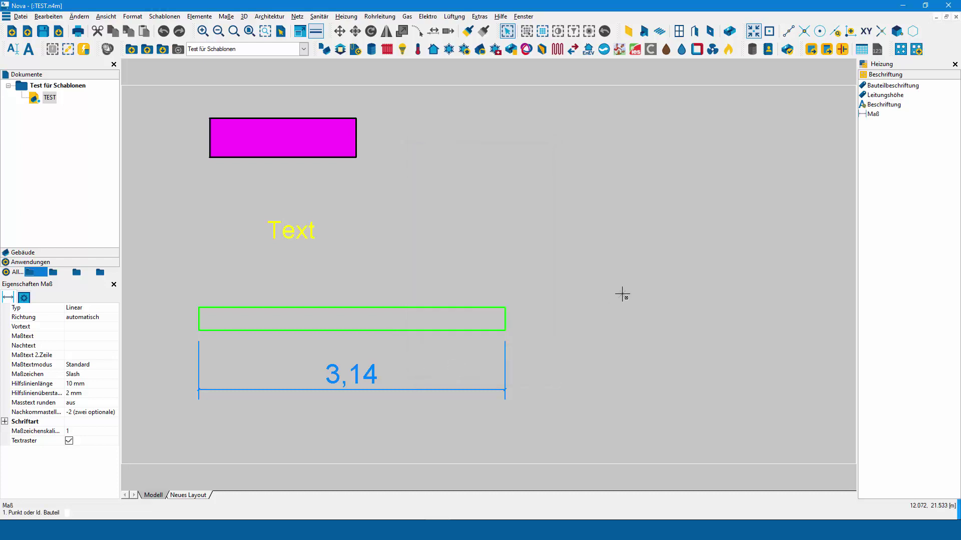
pyautogui.press('Escape')
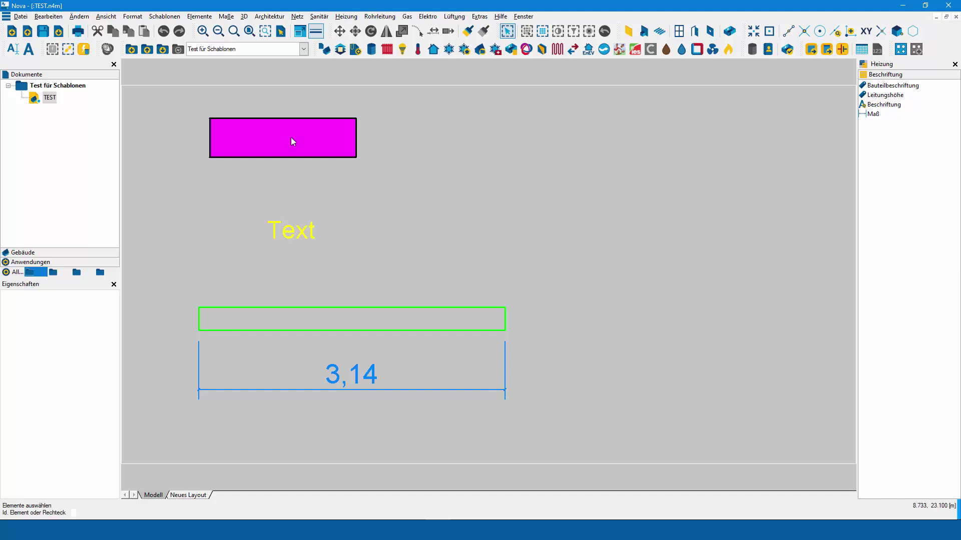
# Step: Place a second magenta duct at upper right and save it as Luftleitung in Beschriftung
pyautogui.rightClick(220, 131)
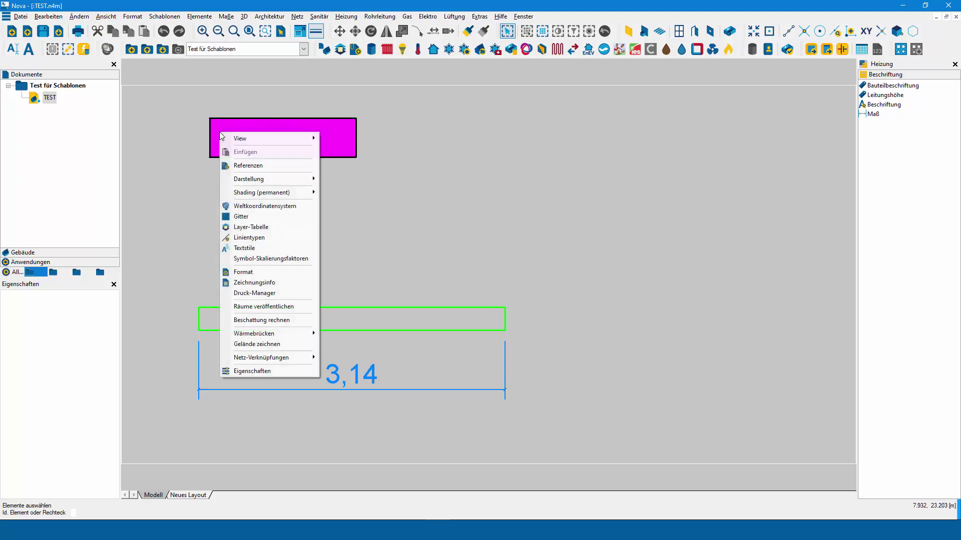
pyautogui.rightClick(206, 138)
pyautogui.click(223, 156)
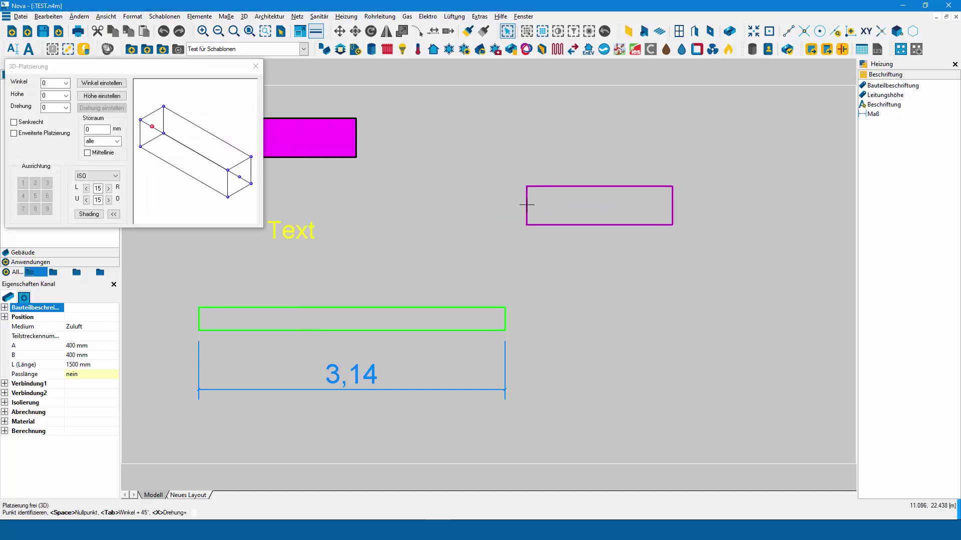
pyautogui.click(24, 298)
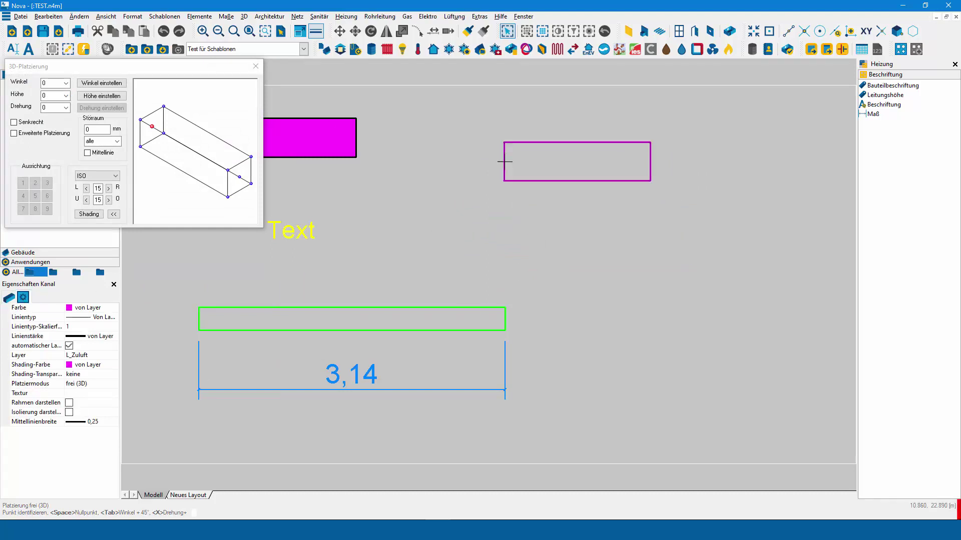
pyautogui.click(501, 160)
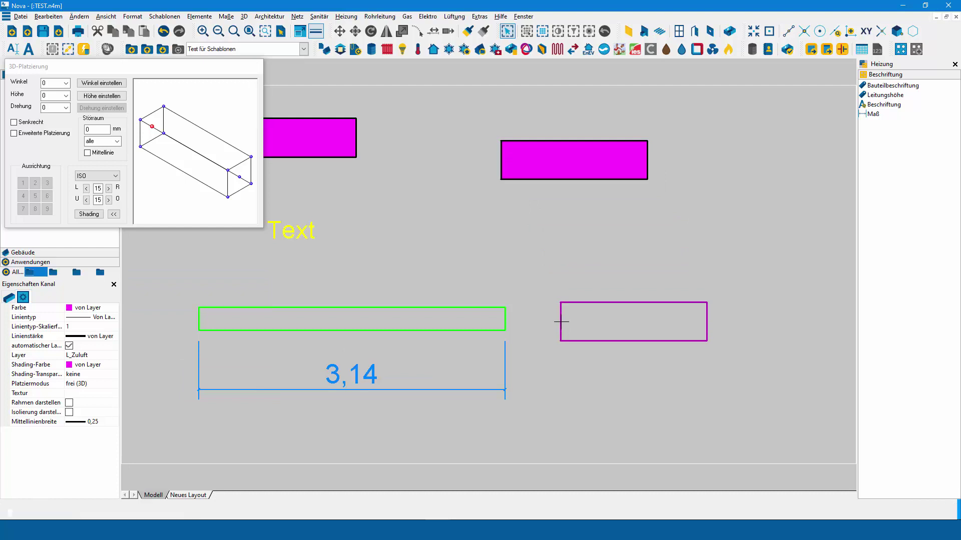
pyautogui.press('Escape')
pyautogui.rightClick(568, 178)
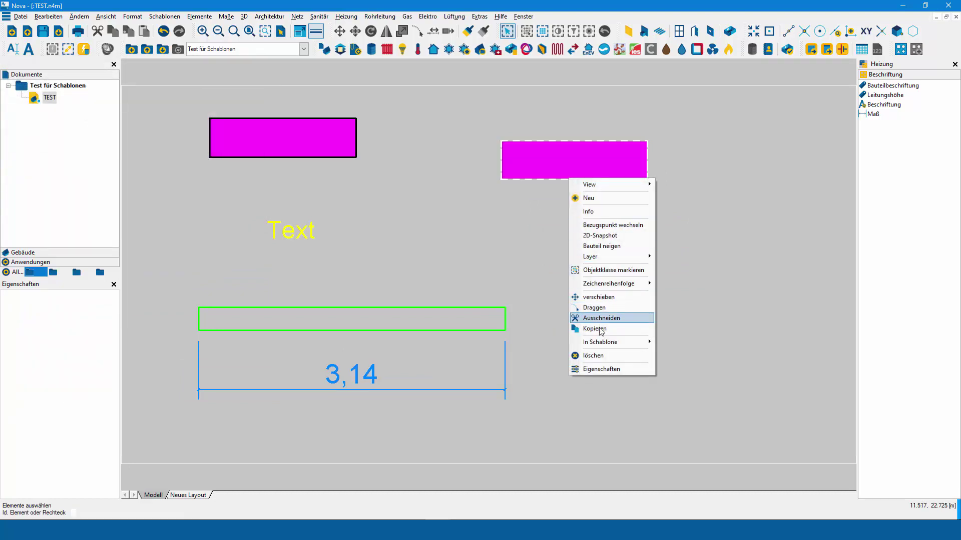
pyautogui.moveTo(601, 343)
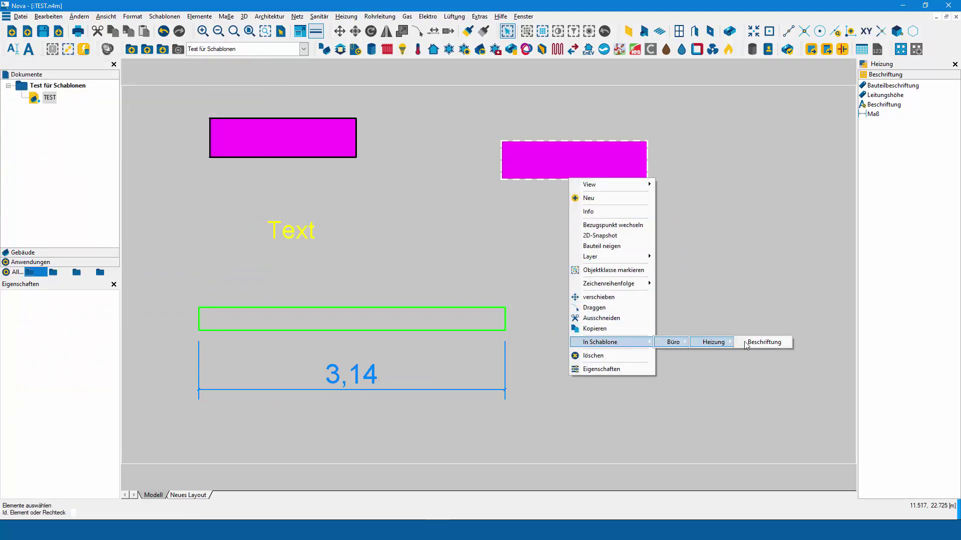
pyautogui.click(746, 342)
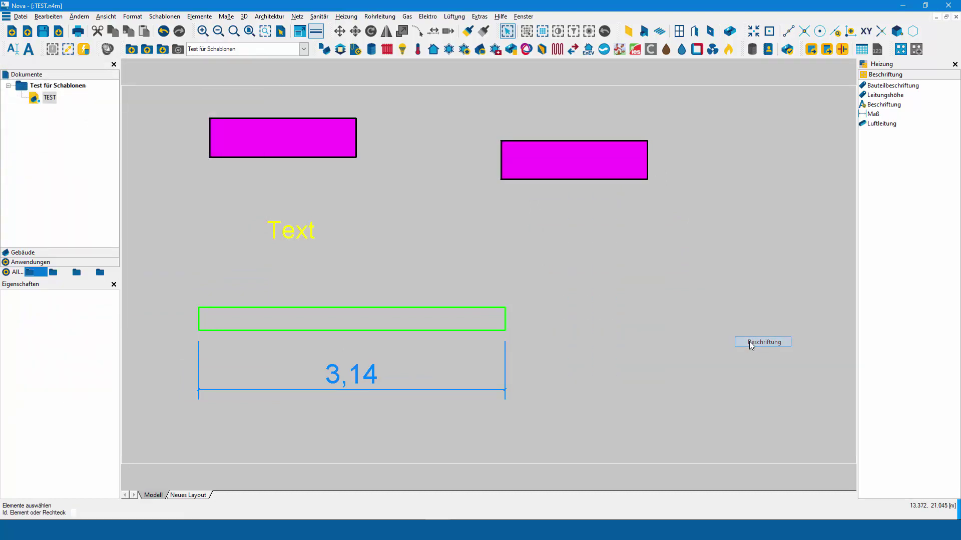
# Step: After trying the Luftleitung template, attach a new duct to the upper-right duct's right end
pyautogui.click(886, 124)
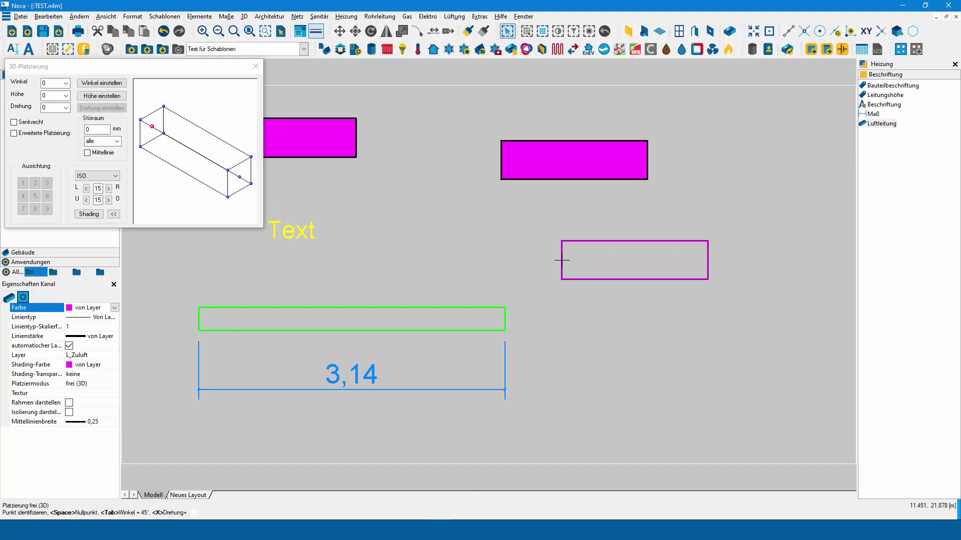
pyautogui.press('Escape')
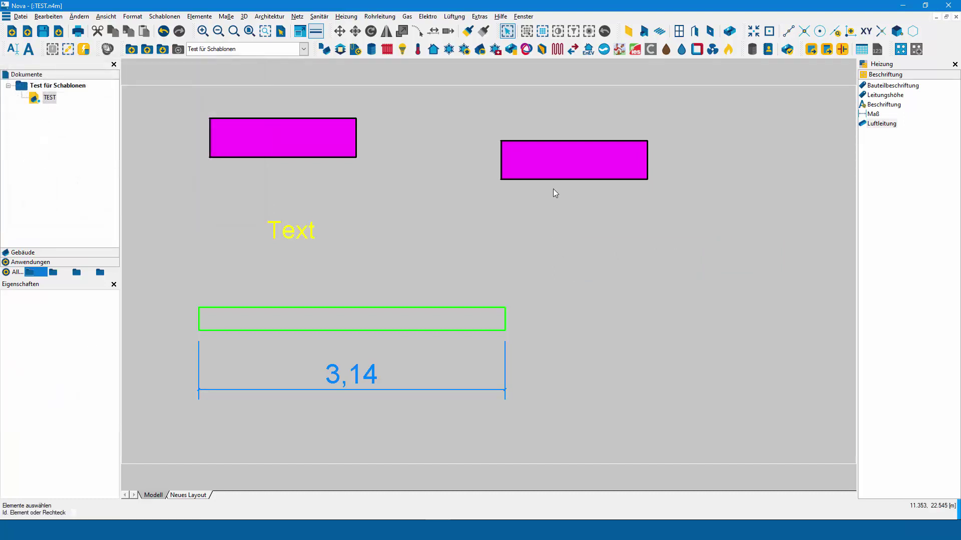
pyautogui.rightClick(554, 184)
pyautogui.click(566, 206)
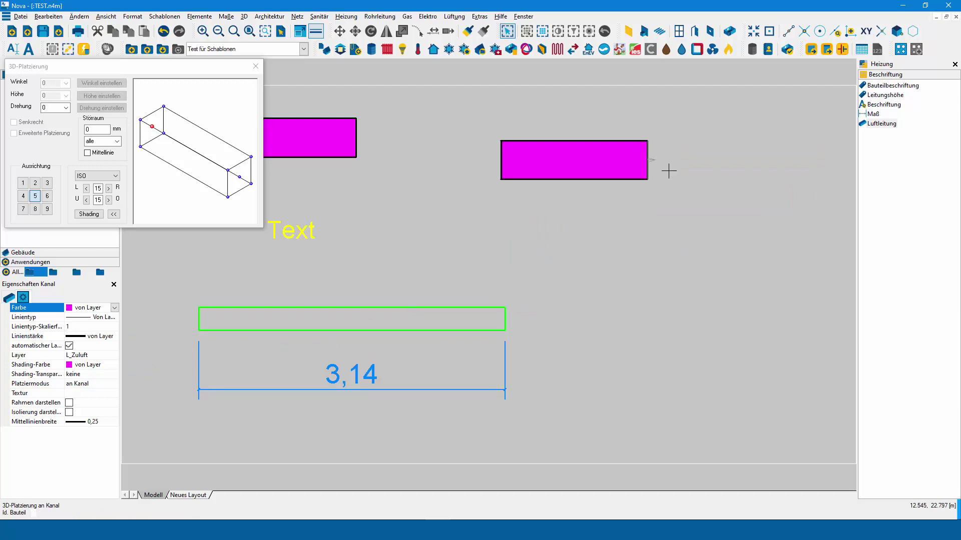
pyautogui.click(695, 166)
pyautogui.press('Escape')
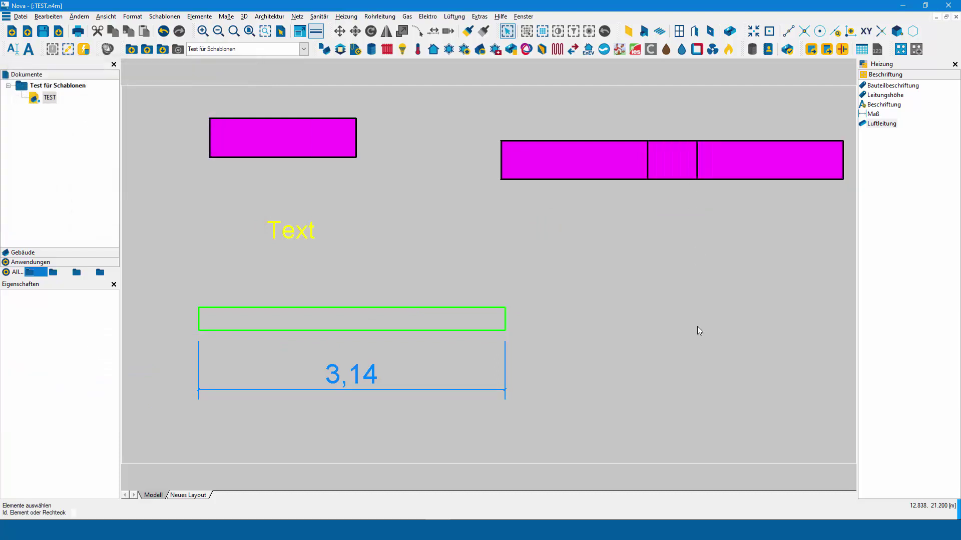
pyautogui.rightClick(737, 176)
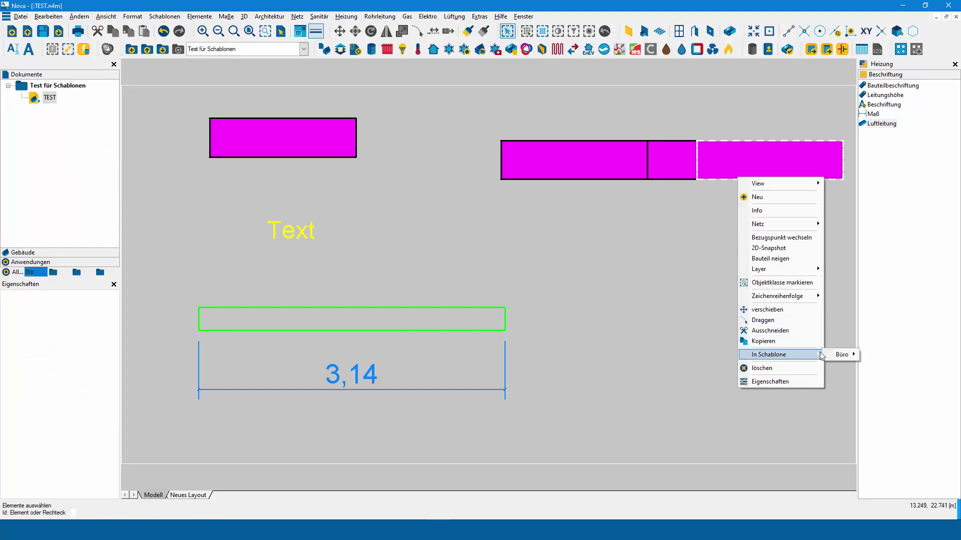
# Step: Save the rightmost segment as a second Luftleitung template and try placing a duct from it
pyautogui.moveTo(769, 354)
pyautogui.click(845, 356)
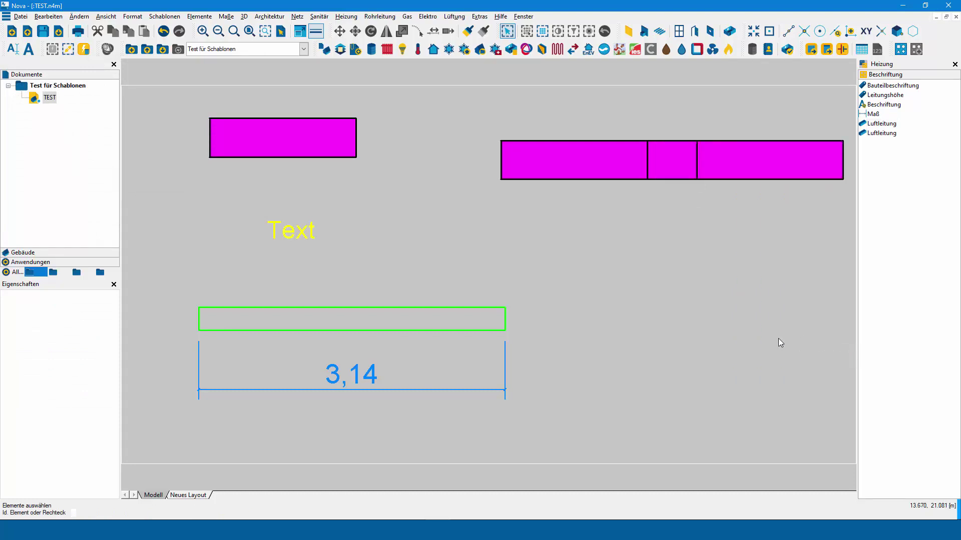
pyautogui.click(874, 134)
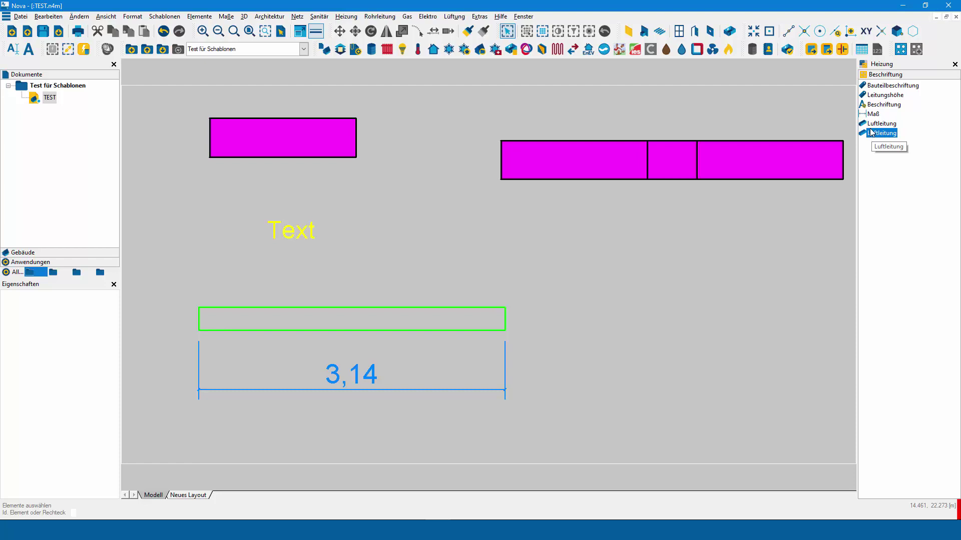
pyautogui.doubleClick(870, 128)
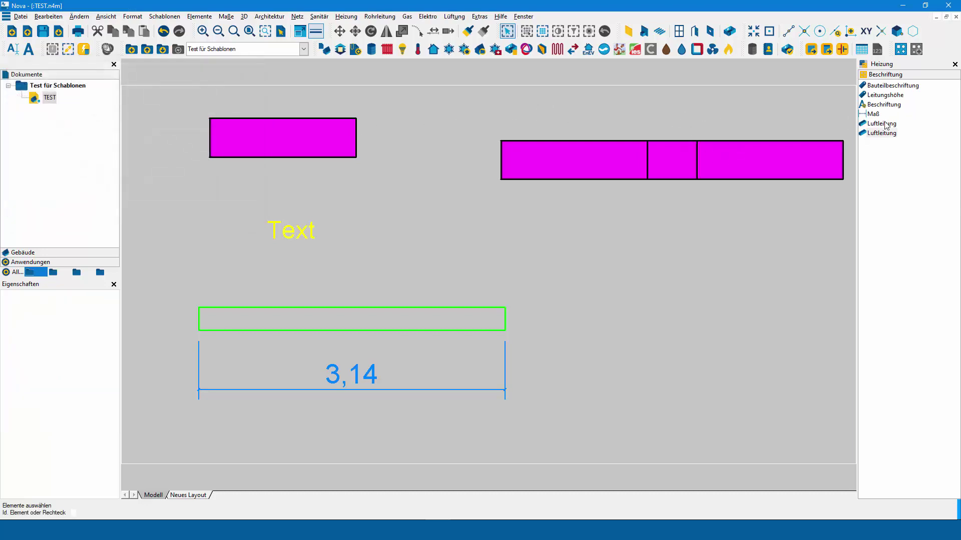
pyautogui.doubleClick(880, 133)
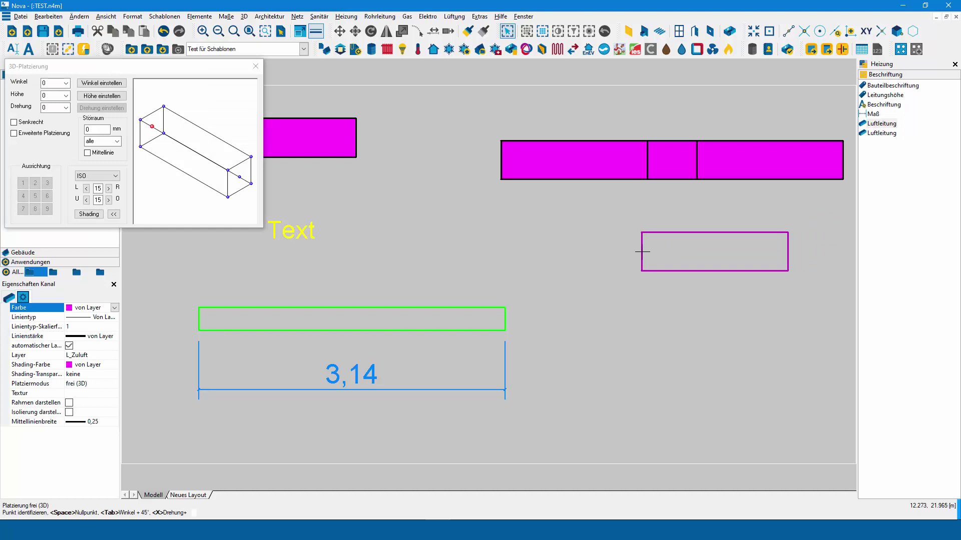
pyautogui.press('Escape')
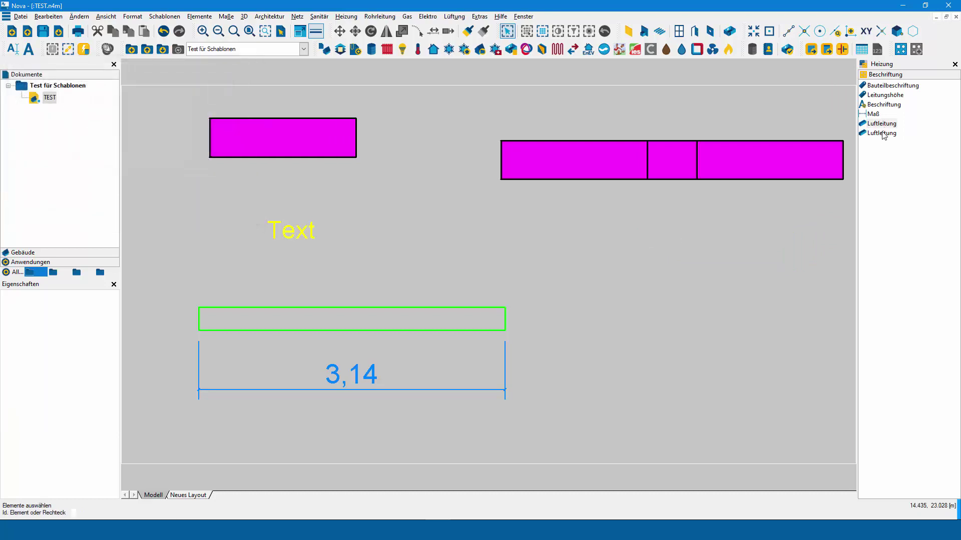
pyautogui.doubleClick(882, 133)
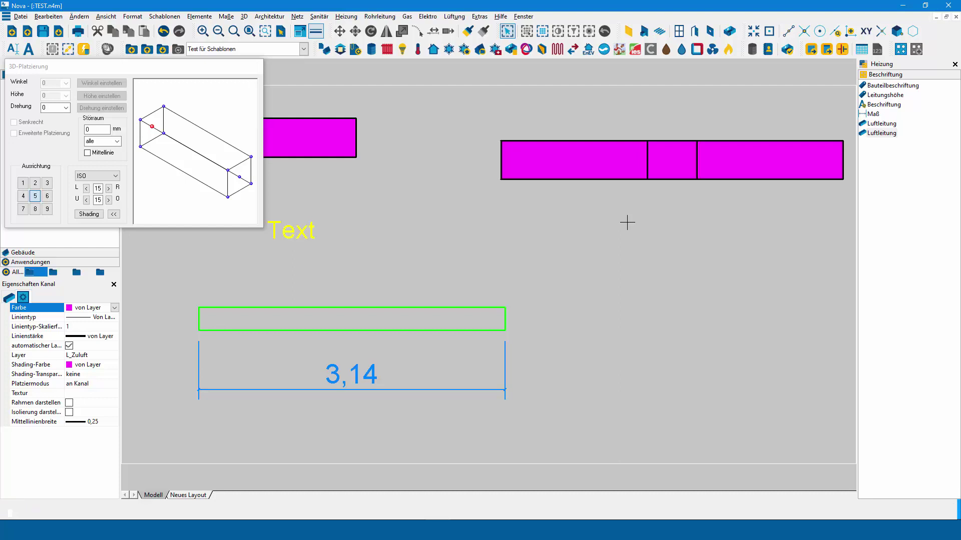
pyautogui.press('Escape')
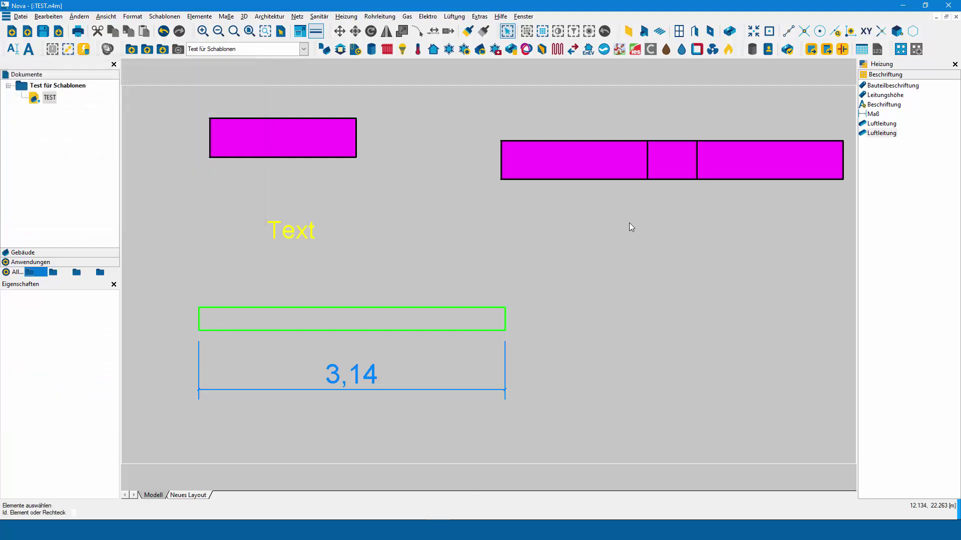